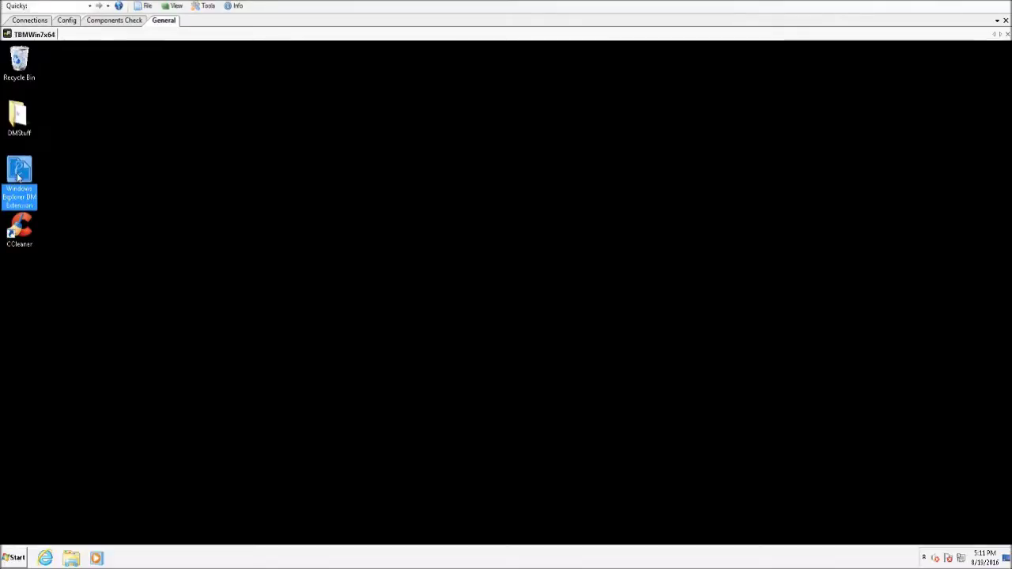
right_click(19, 176)
click(19, 173)
- Uninstall OpenText eDOCS DM 10 Extensions Patch 3 (x64) through the Control Panel and close Programs and Features
key(super)
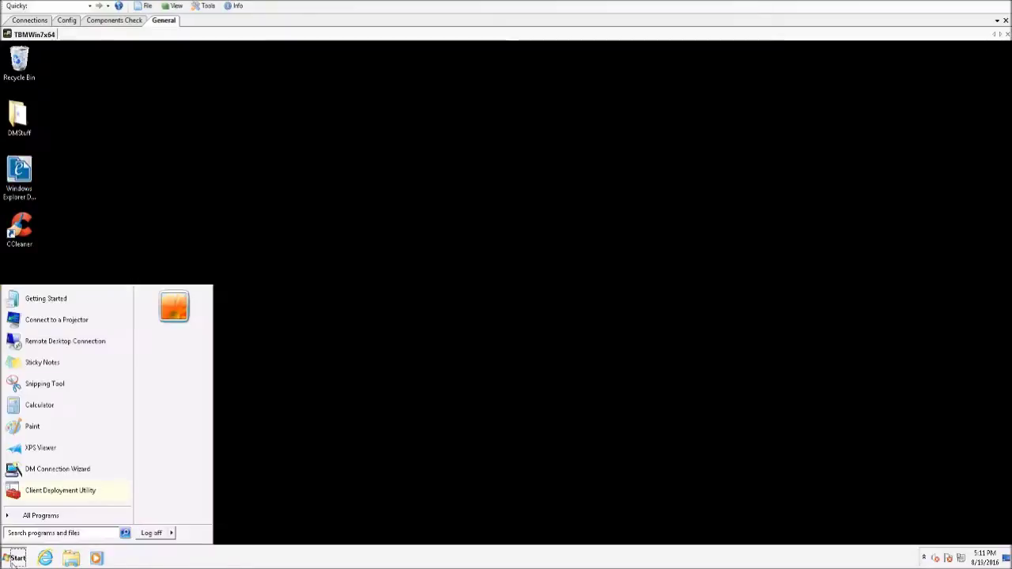
click(170, 434)
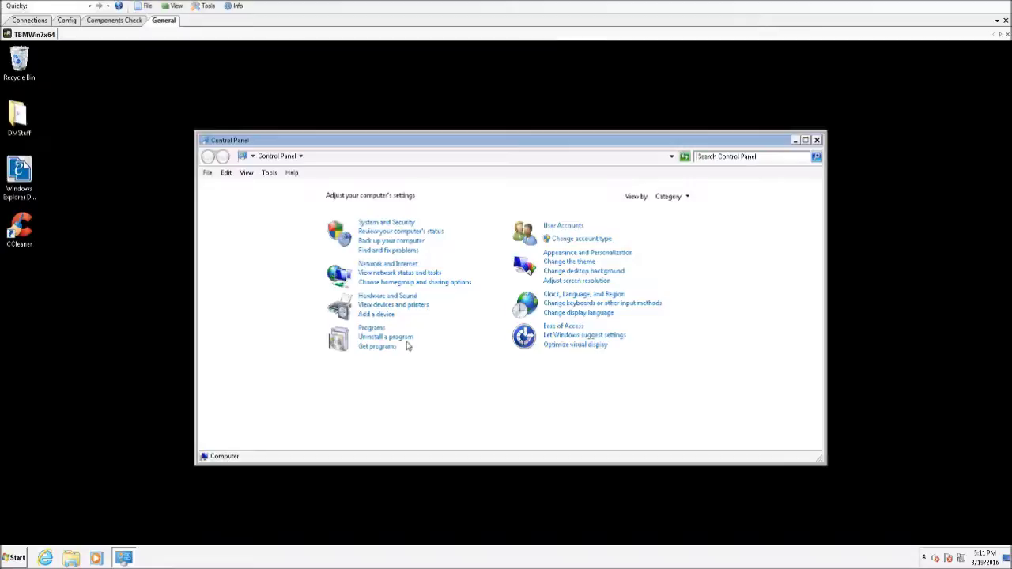
click(409, 339)
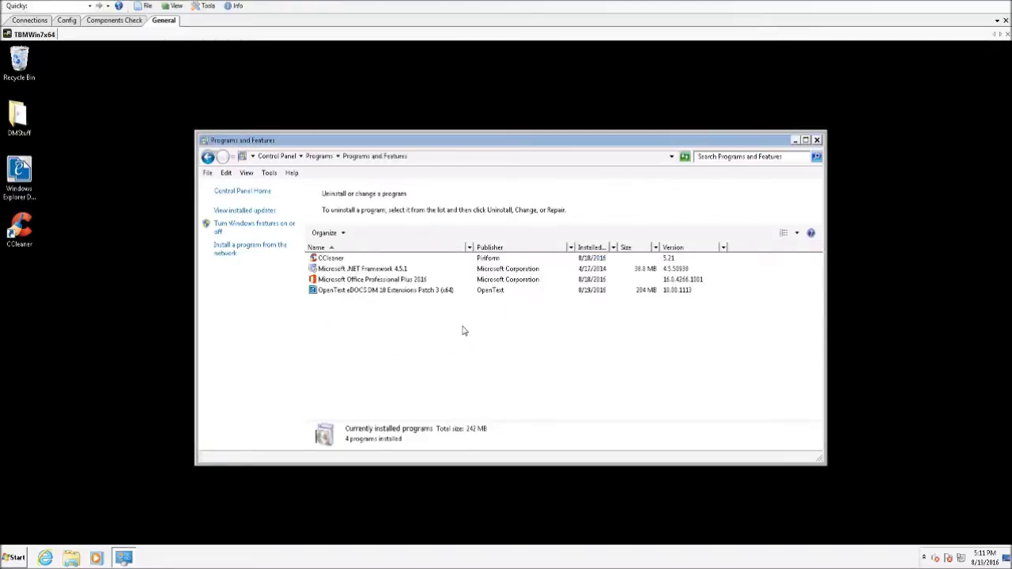
click(389, 291)
click(370, 233)
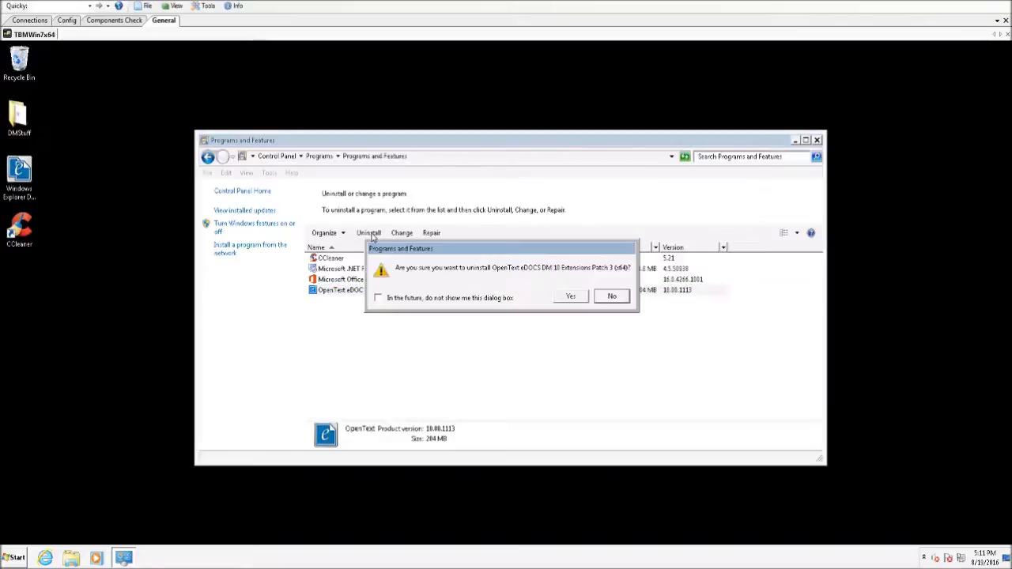
click(569, 295)
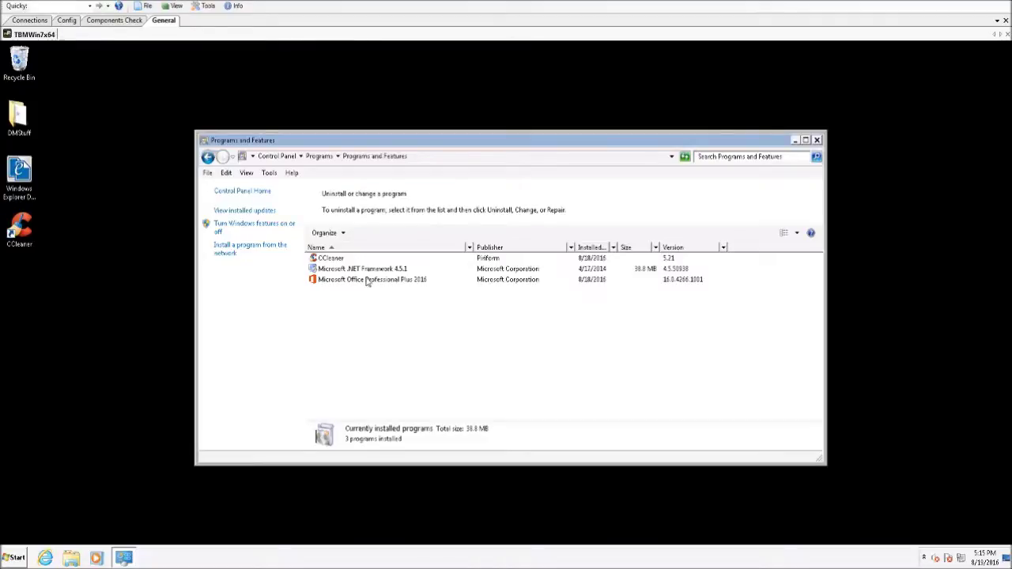
click(817, 140)
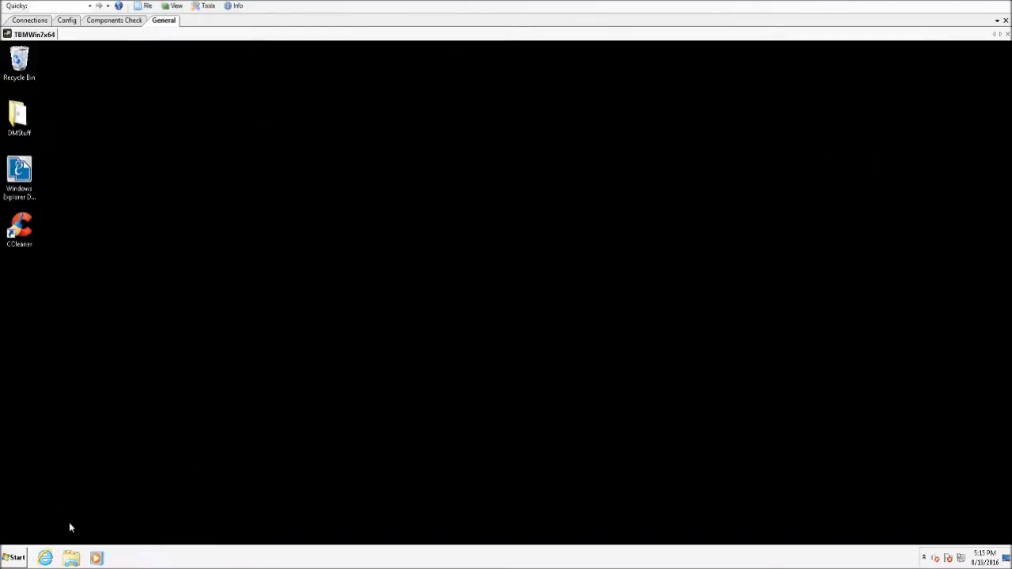
- Check the Open Text folder under C:\Program Files (x86) in Windows Explorer for leftover files
click(71, 558)
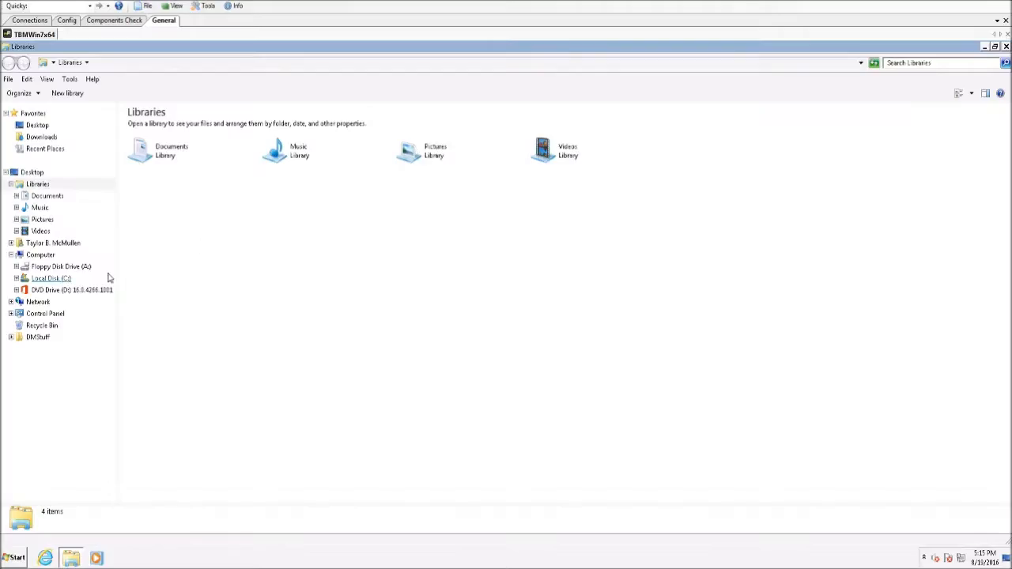
click(55, 280)
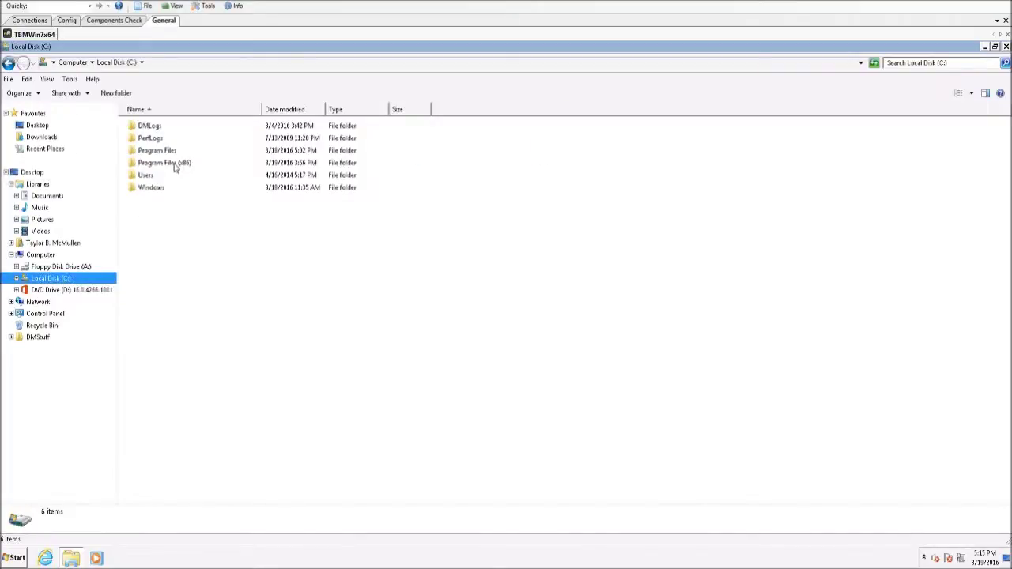
double_click(175, 164)
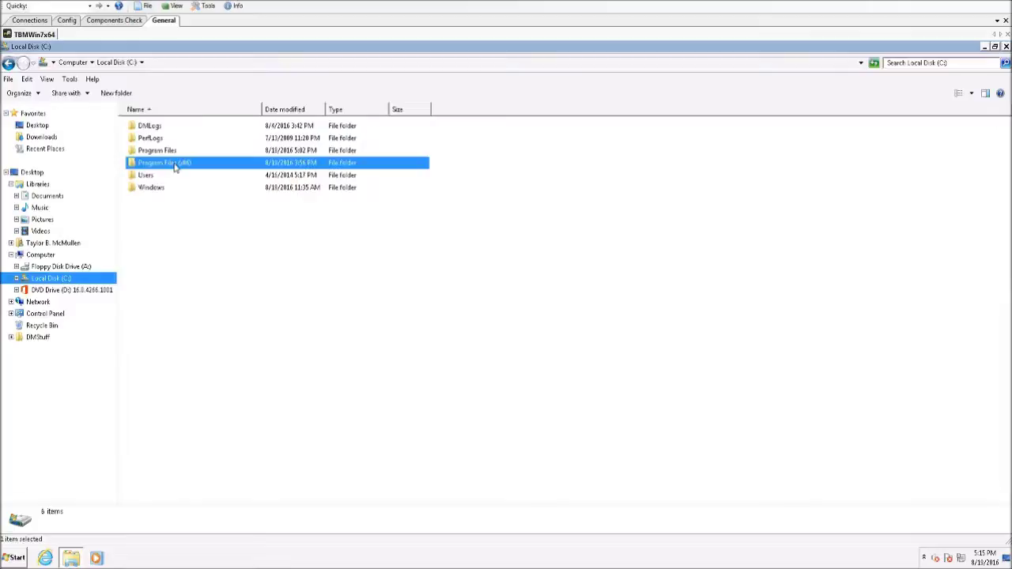
double_click(155, 228)
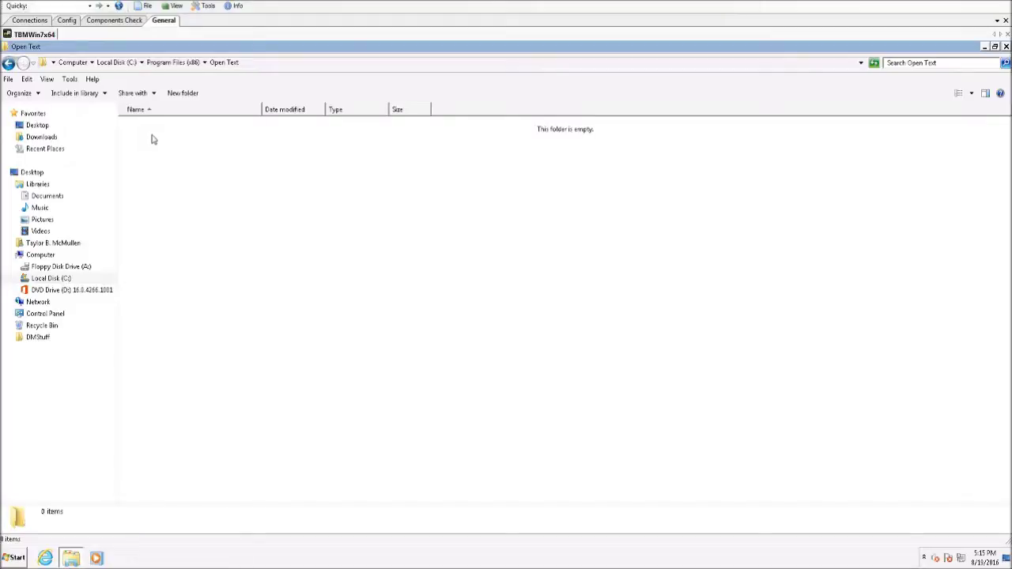
- Go to %appdata% and delete the DM folder inside the OpenText folder
click(281, 65)
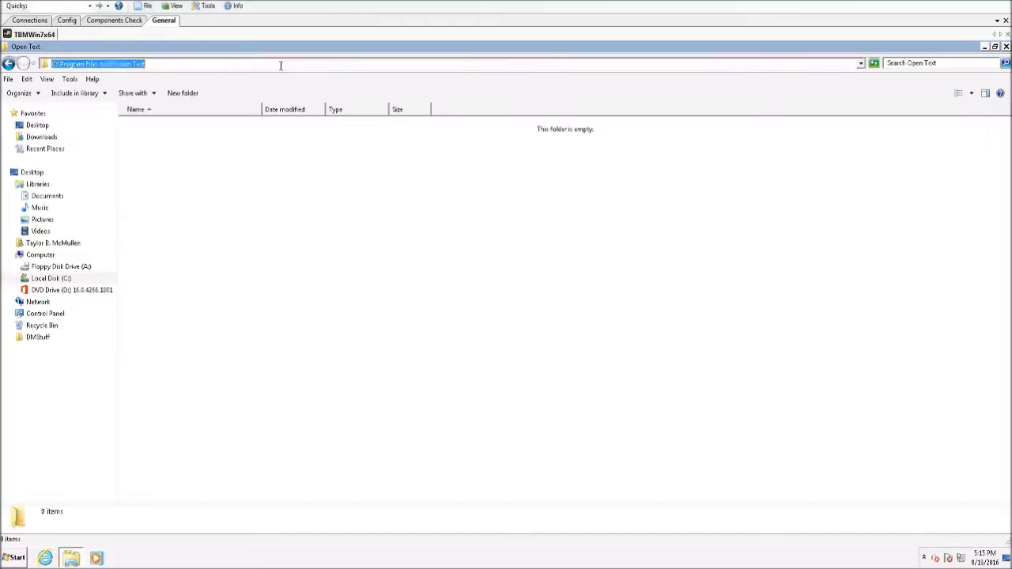
text(%appdata)
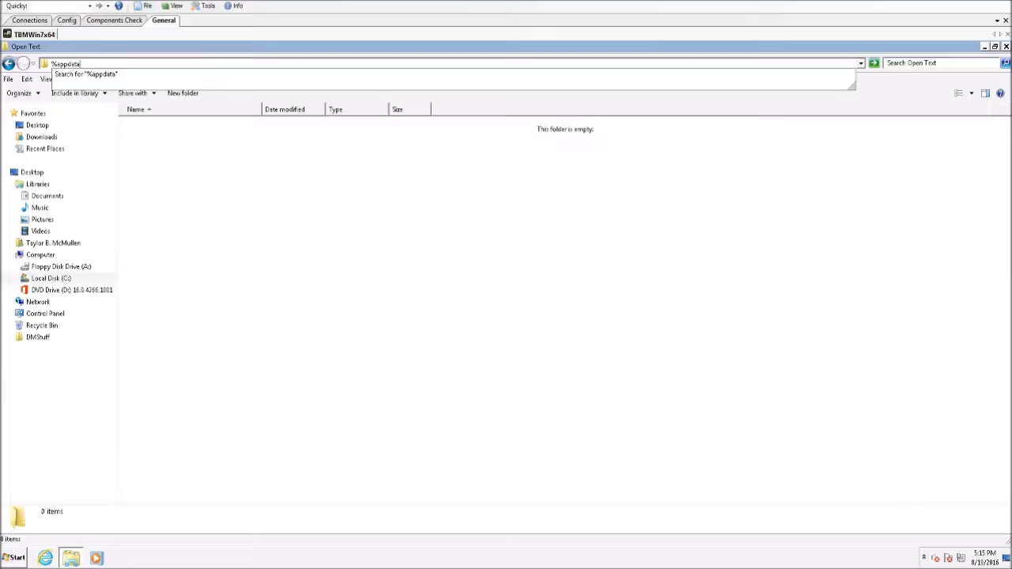
text(%)
key(Return)
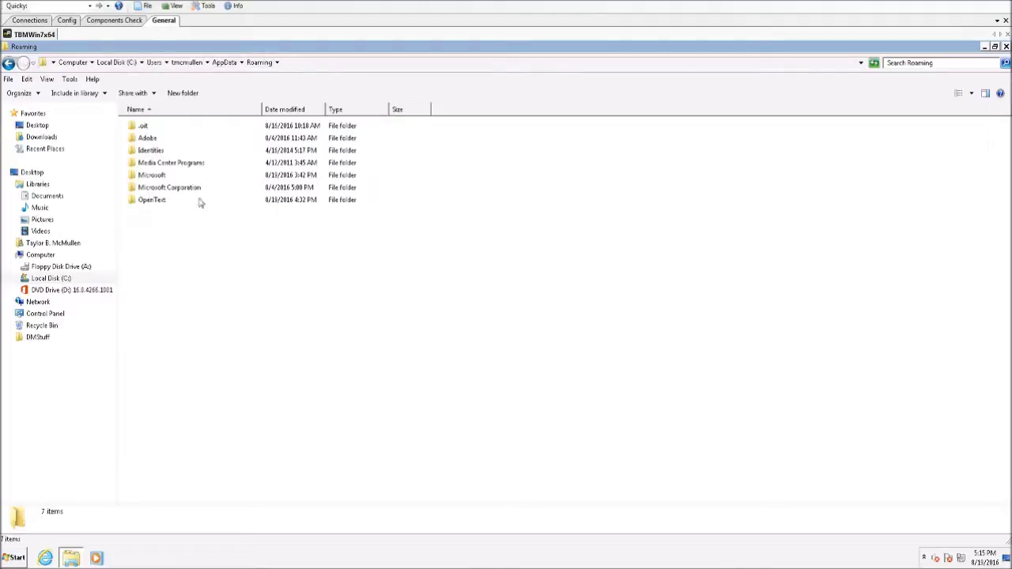
click(160, 202)
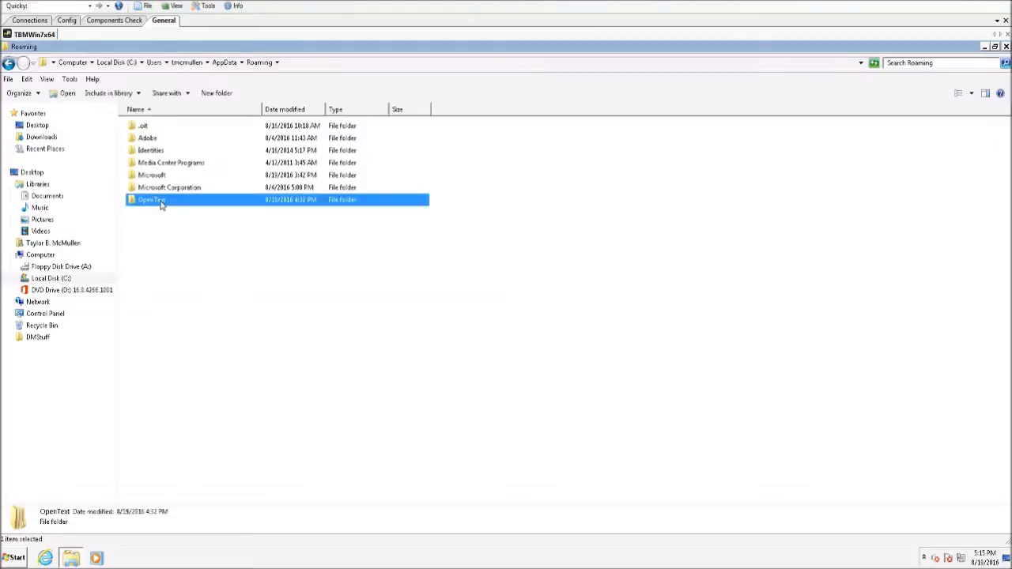
double_click(160, 203)
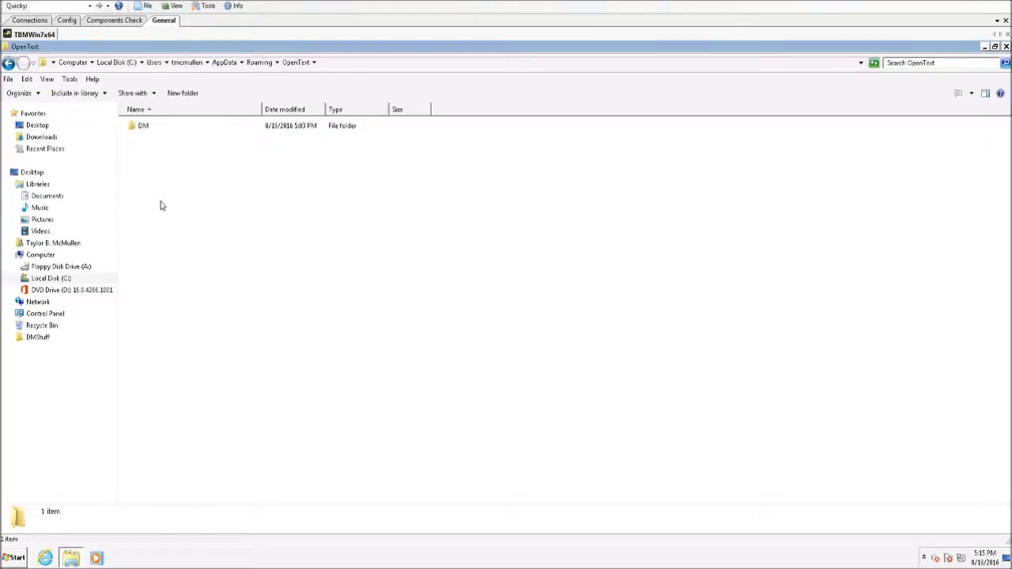
click(146, 130)
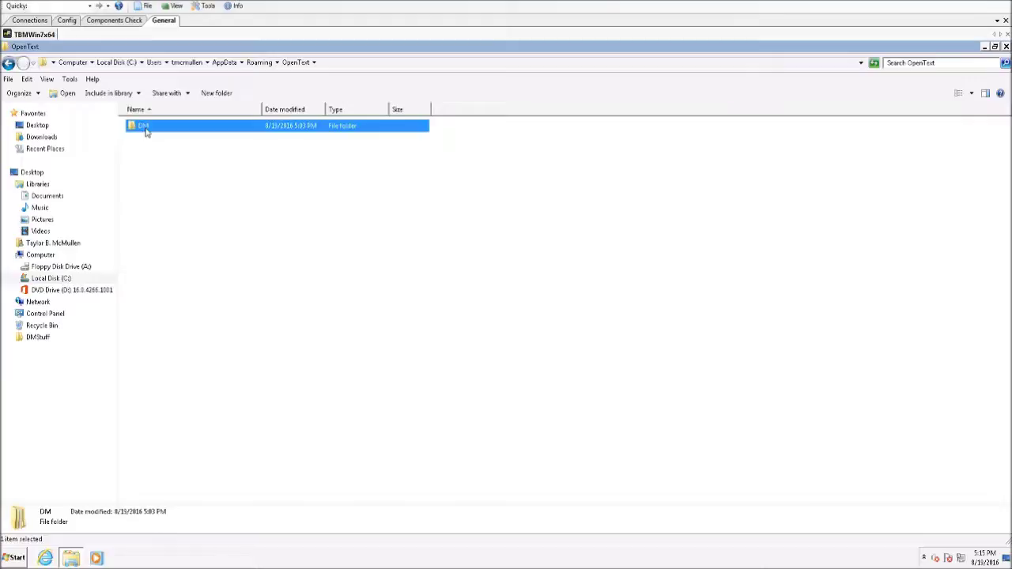
key(Delete)
click(544, 345)
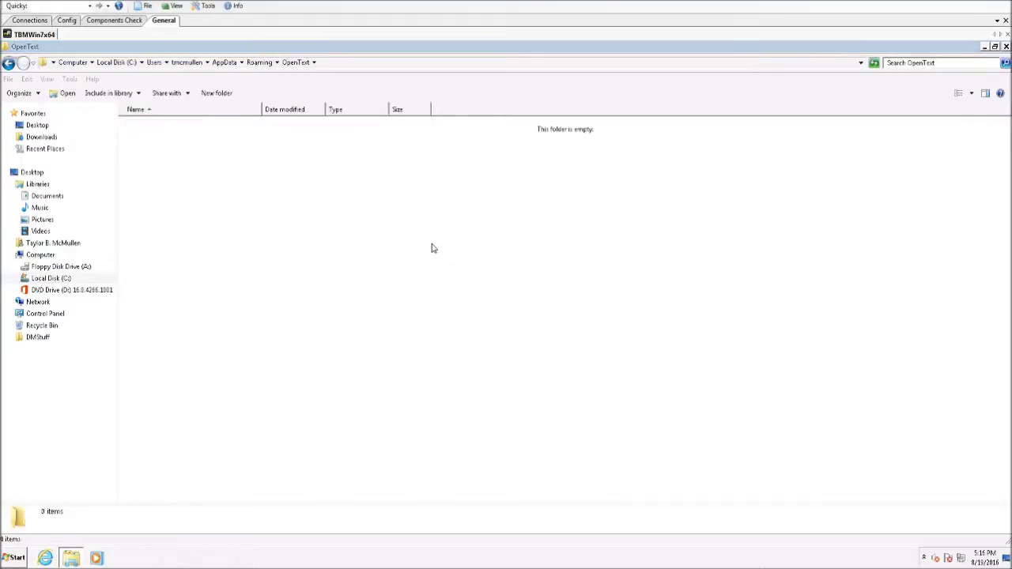
- Look at the user profile folders under C:\Users and close the Explorer window
click(154, 62)
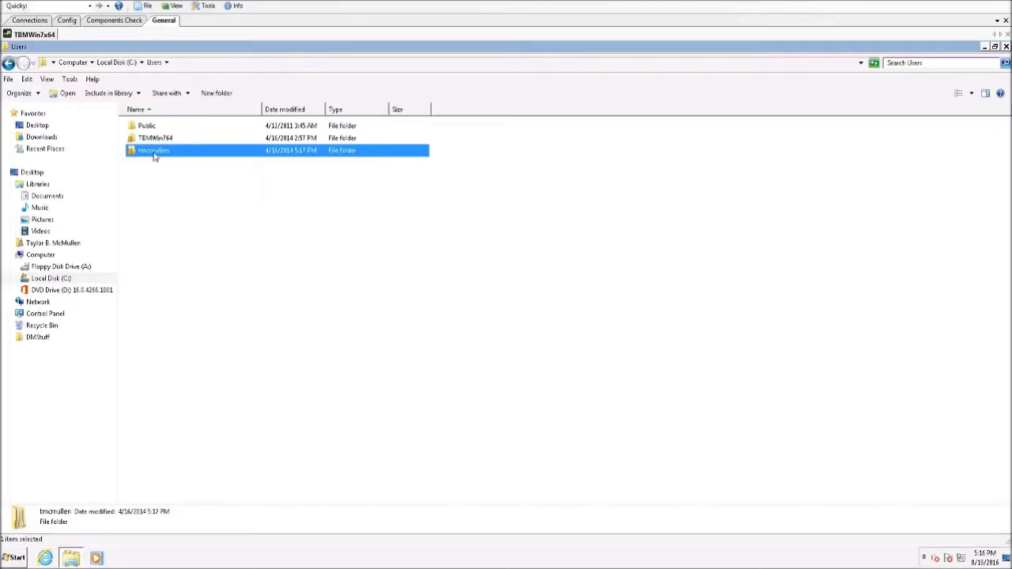
mouse_move(155, 157)
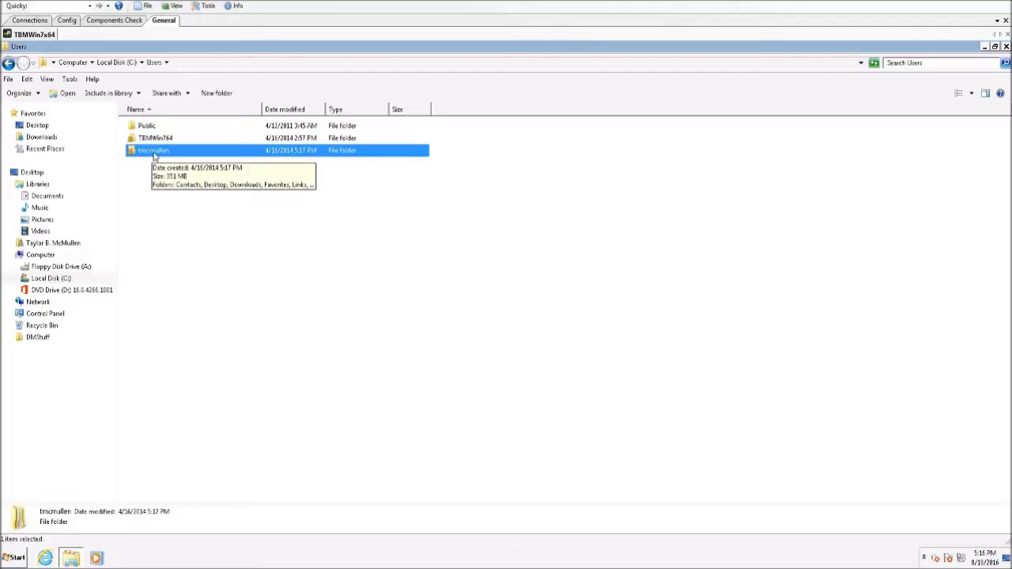
click(1006, 46)
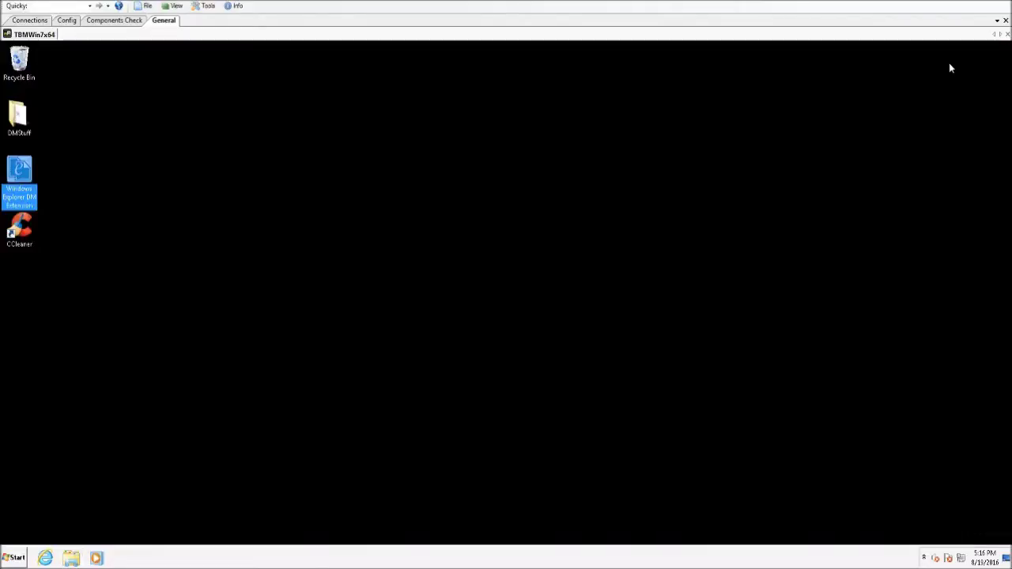
- Launch the Registry Editor by running regedit
click(17, 557)
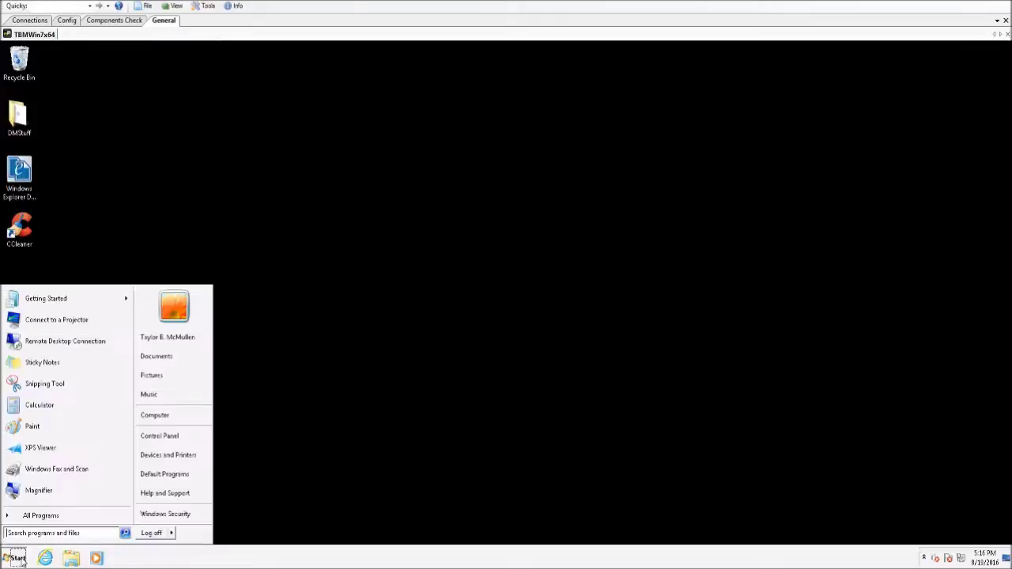
text(regedit)
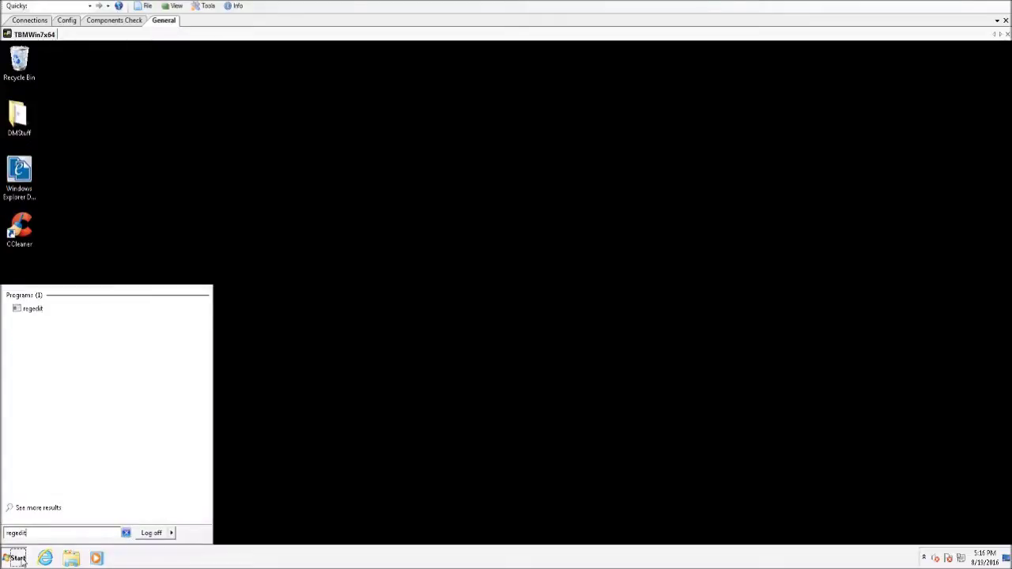
key(Return)
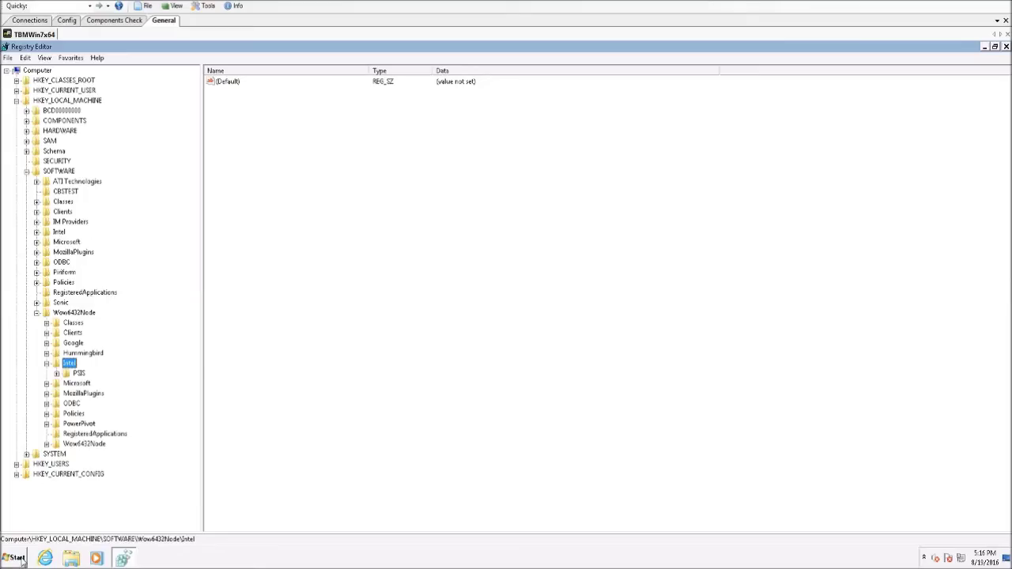
- Delete the Hummingbird key and its subkeys under HKEY_CURRENT_USER\Software
click(16, 100)
click(16, 90)
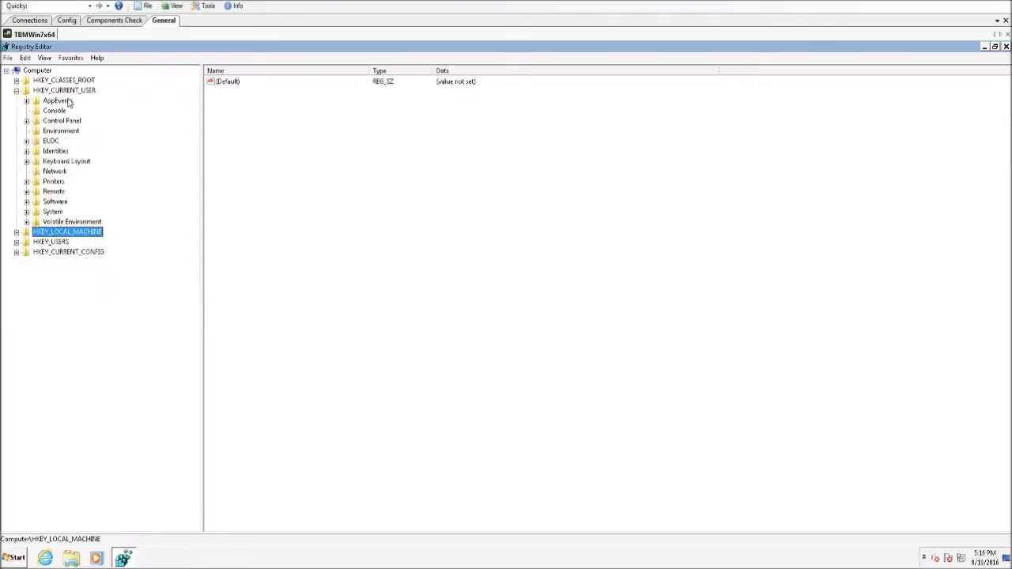
click(26, 202)
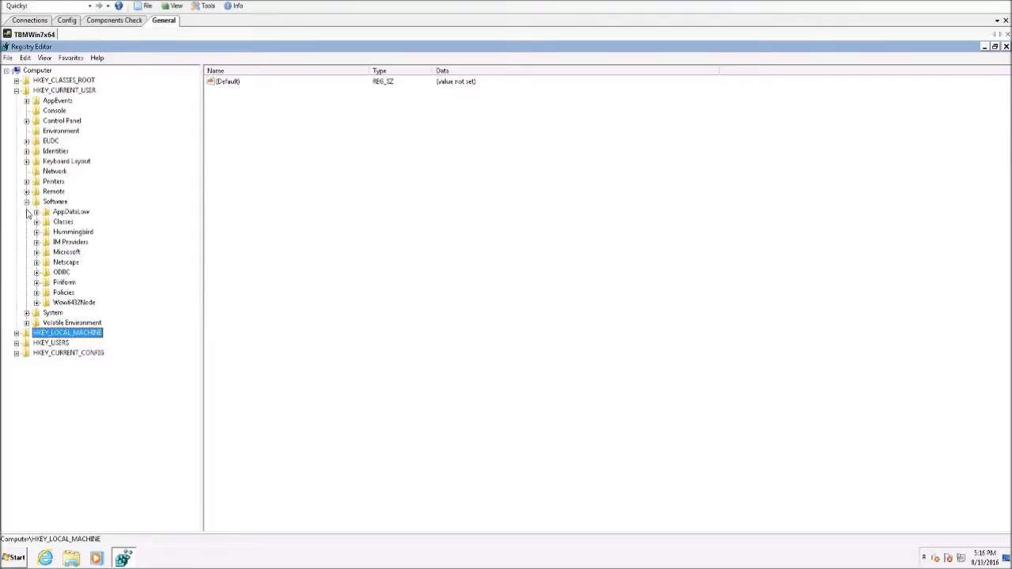
click(36, 232)
click(71, 262)
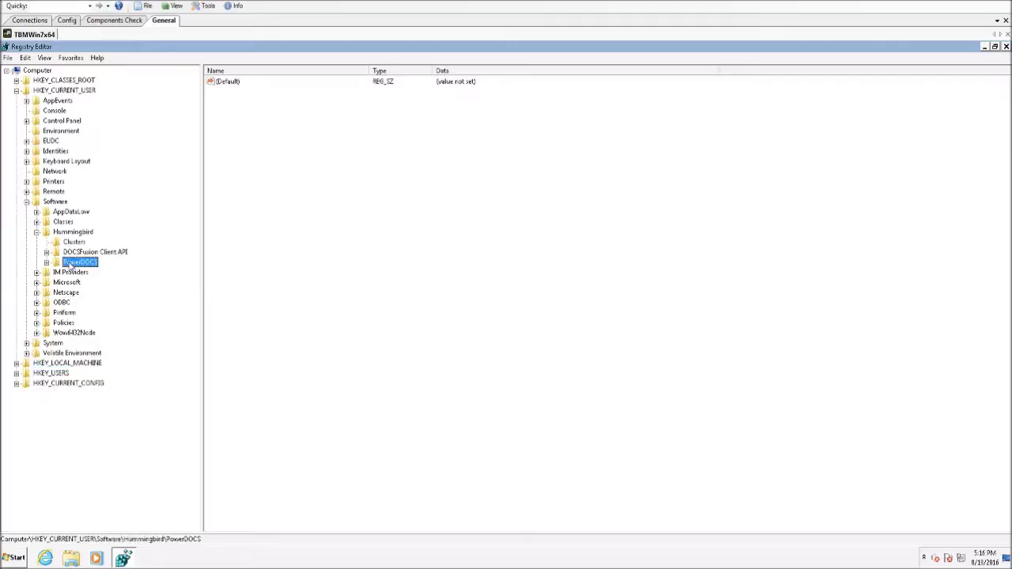
click(76, 252)
click(75, 232)
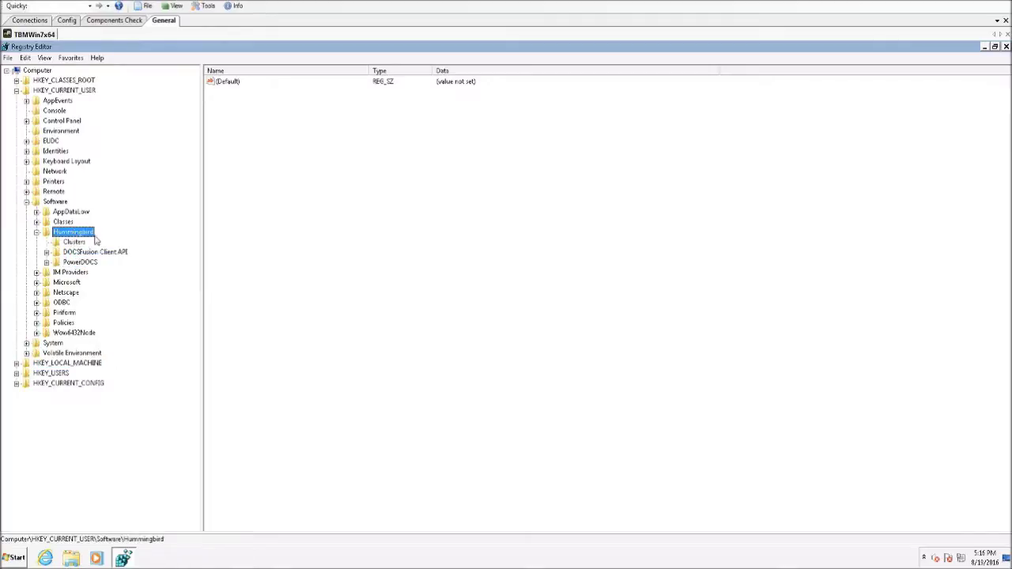
key(Delete)
click(555, 302)
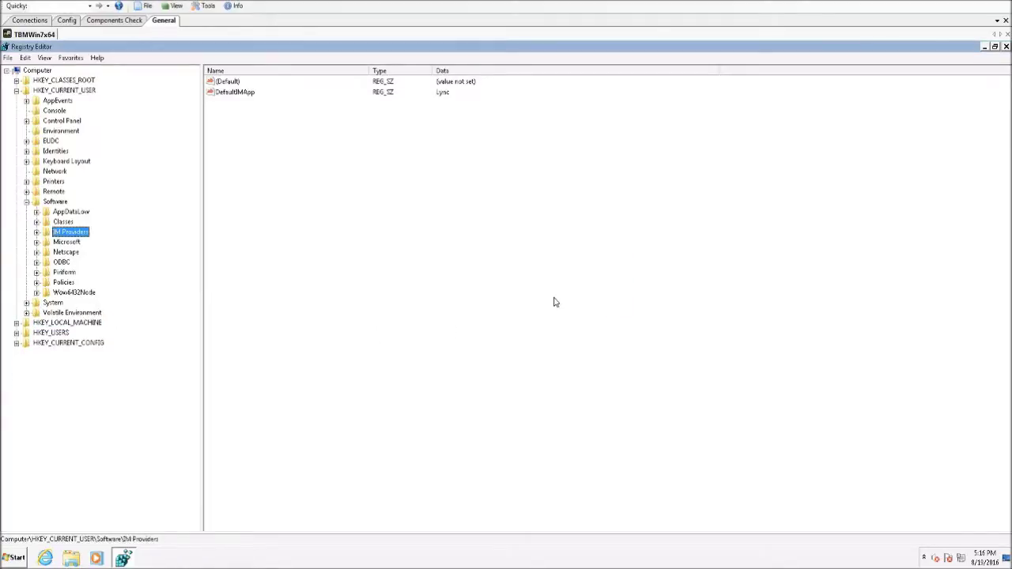
- Delete the Hummingbird key and its subkeys under HKEY_LOCAL_MACHINE\SOFTWARE\Wow6432Node and close the Registry Editor
click(16, 90)
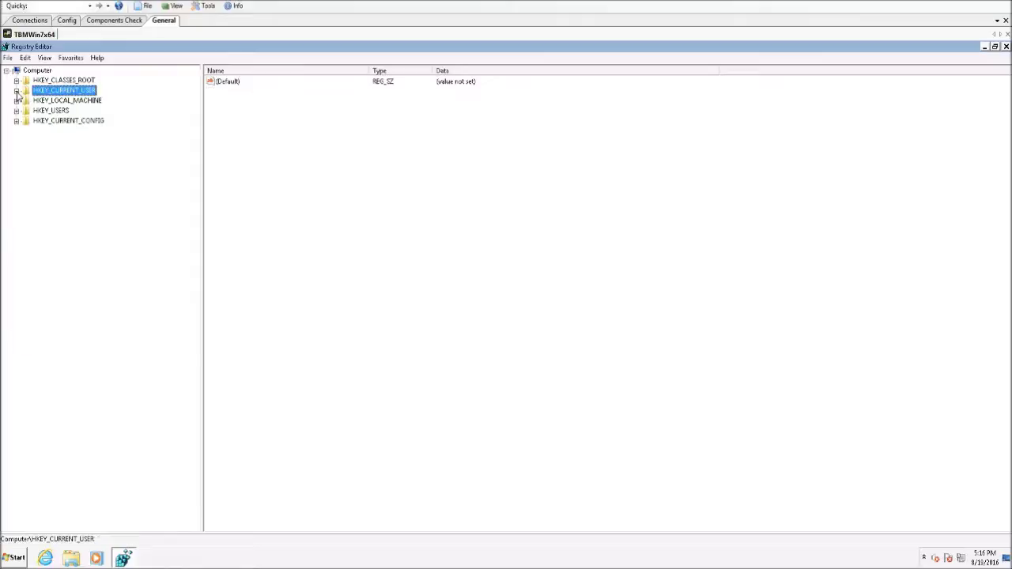
click(15, 100)
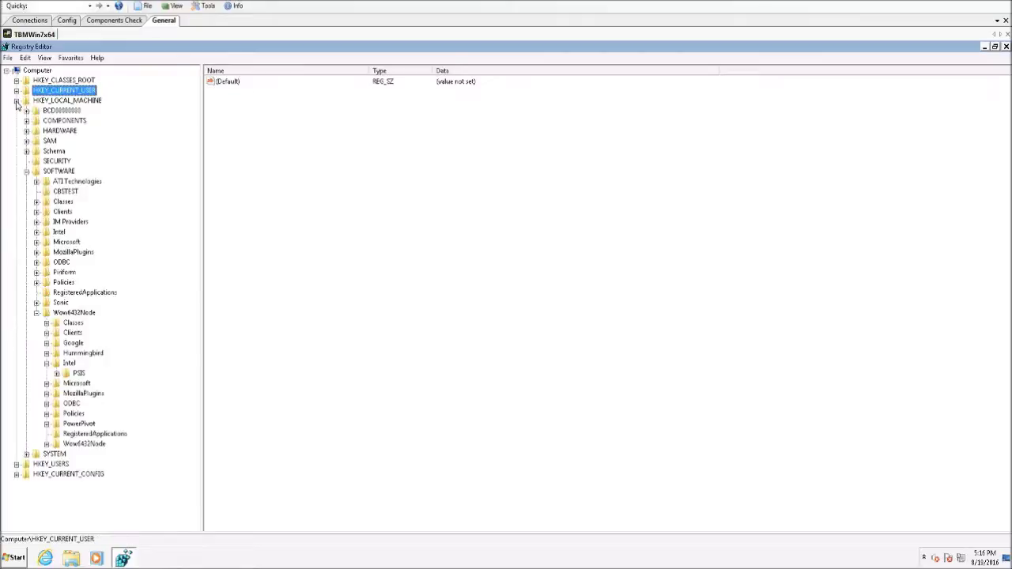
click(36, 313)
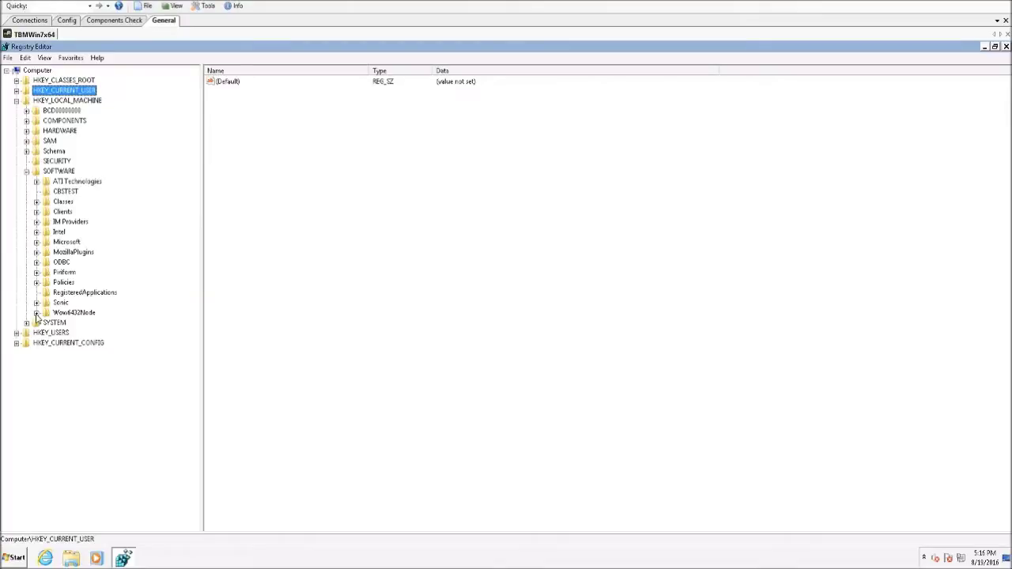
click(37, 313)
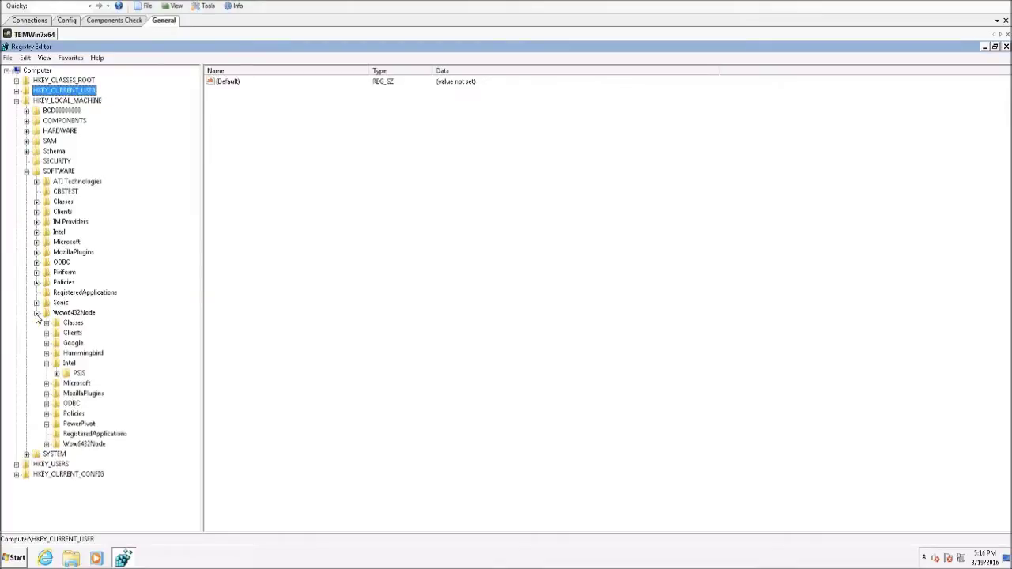
click(45, 363)
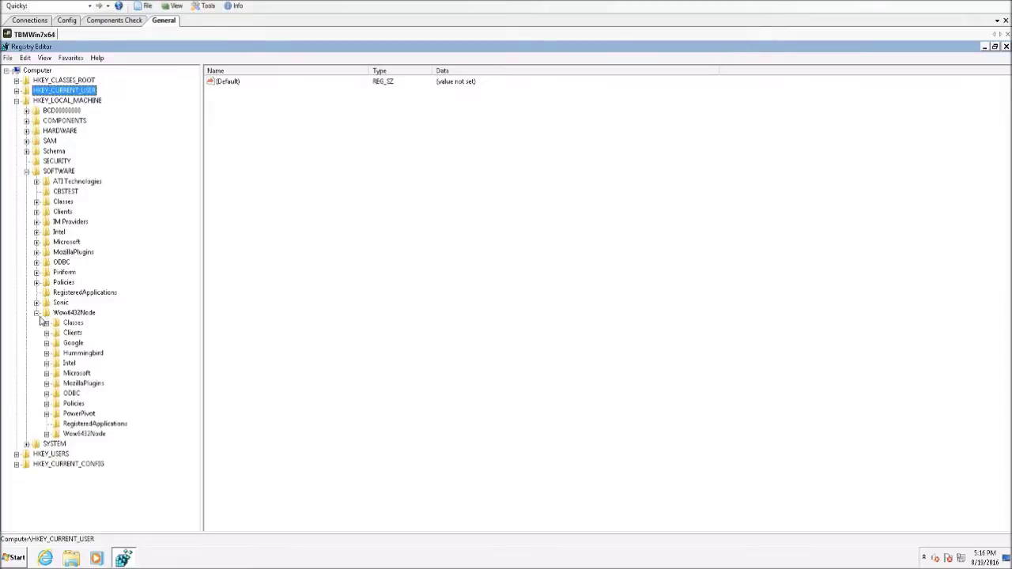
click(82, 353)
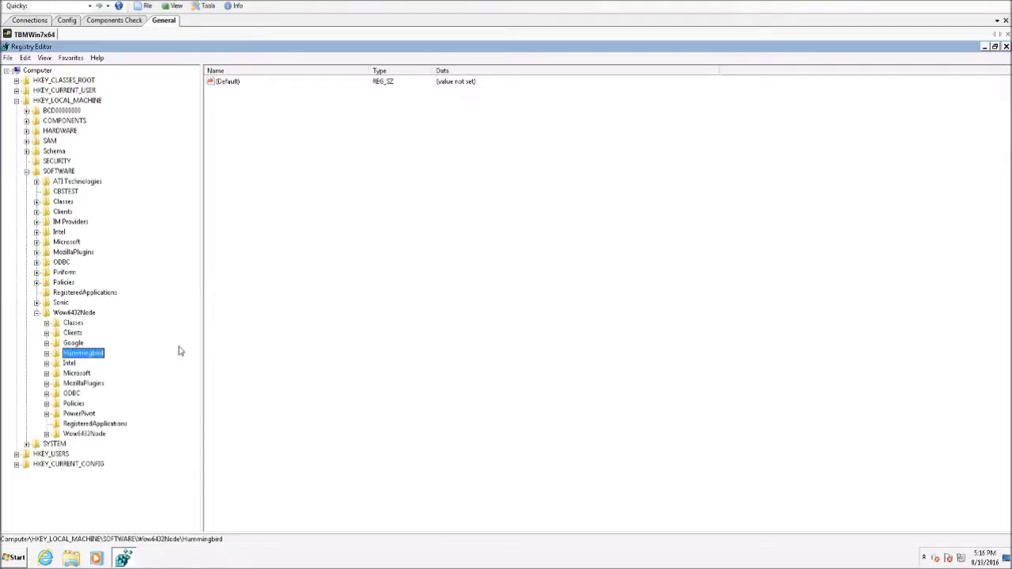
key(Delete)
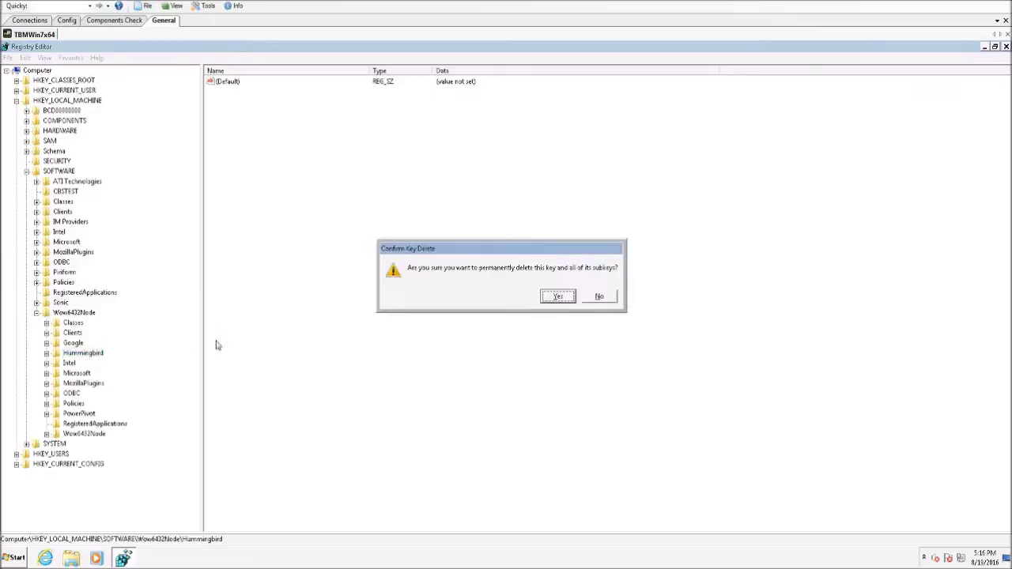
click(559, 297)
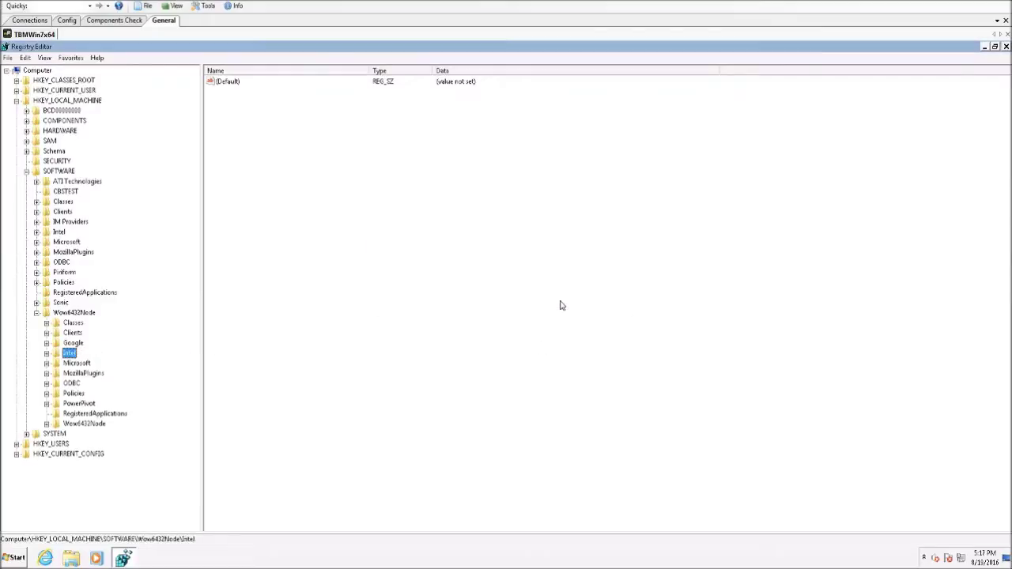
click(17, 101)
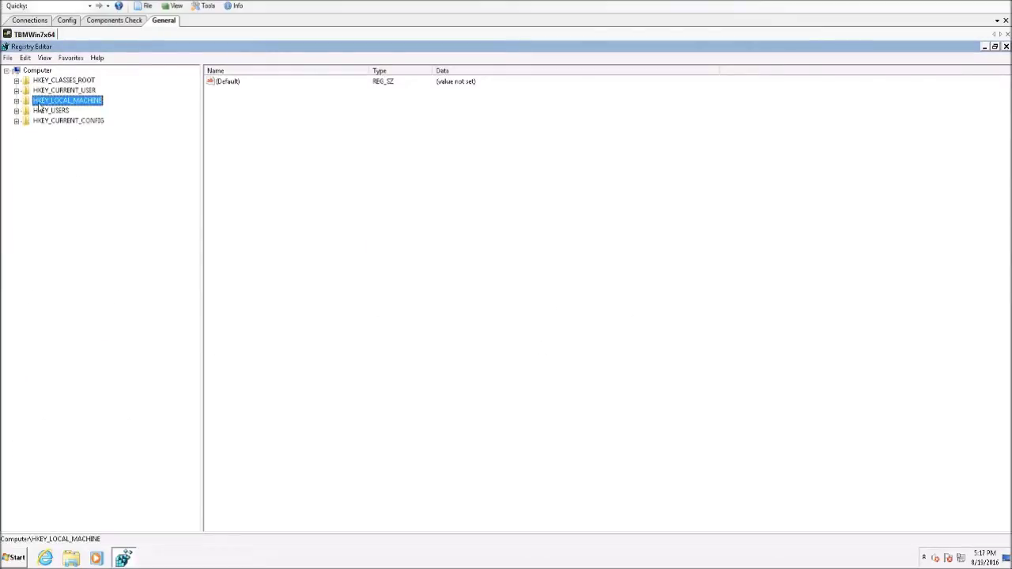
click(1005, 46)
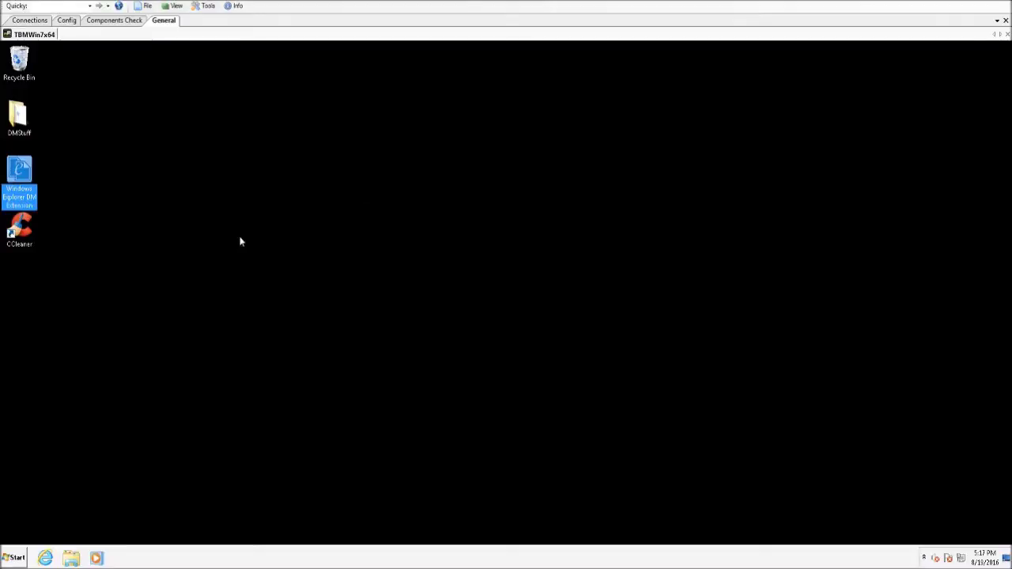
- Launch CCleaner and scan the registry for issues with all Registry Cleaner categories enabled
double_click(31, 232)
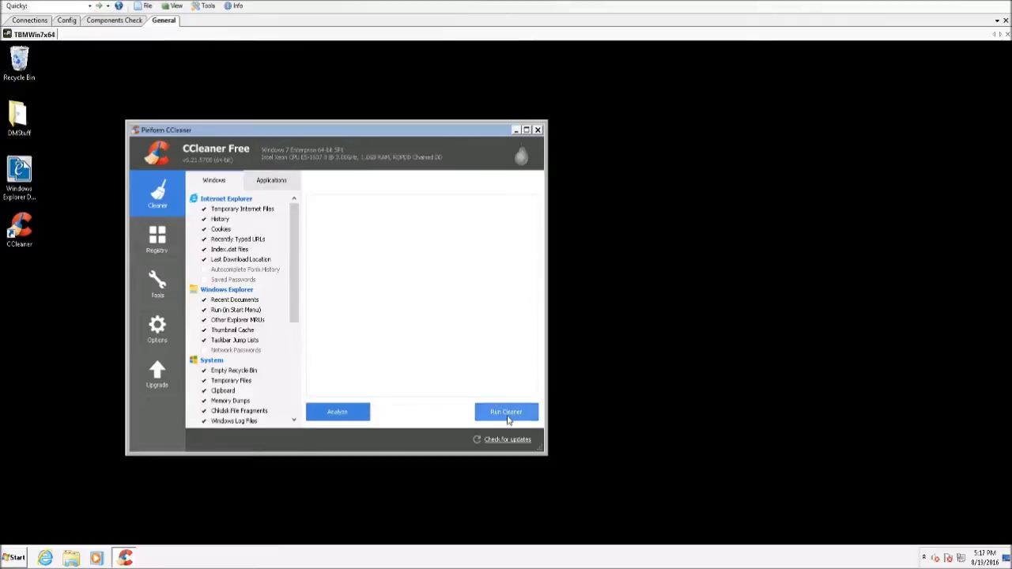
click(170, 248)
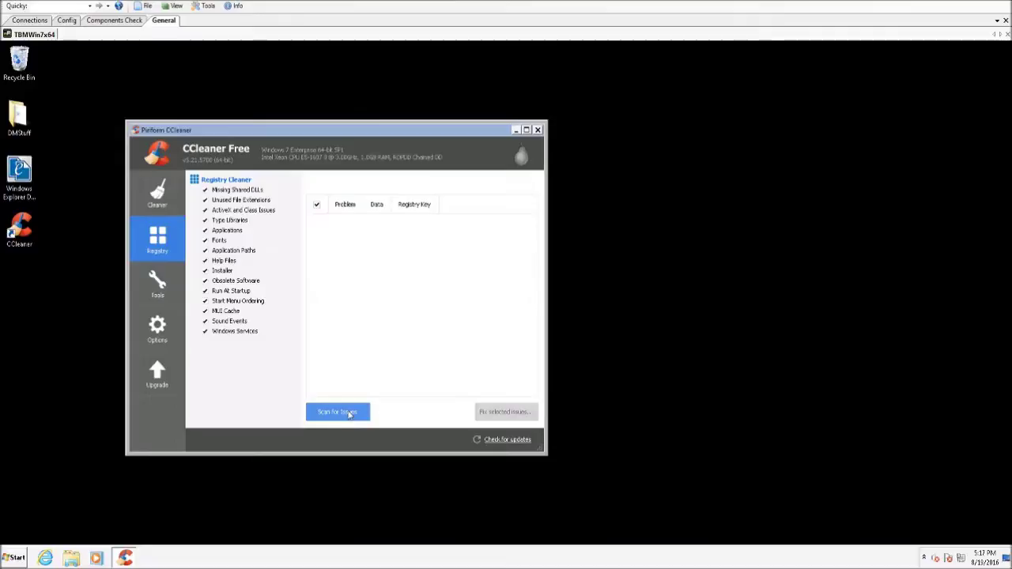
click(349, 414)
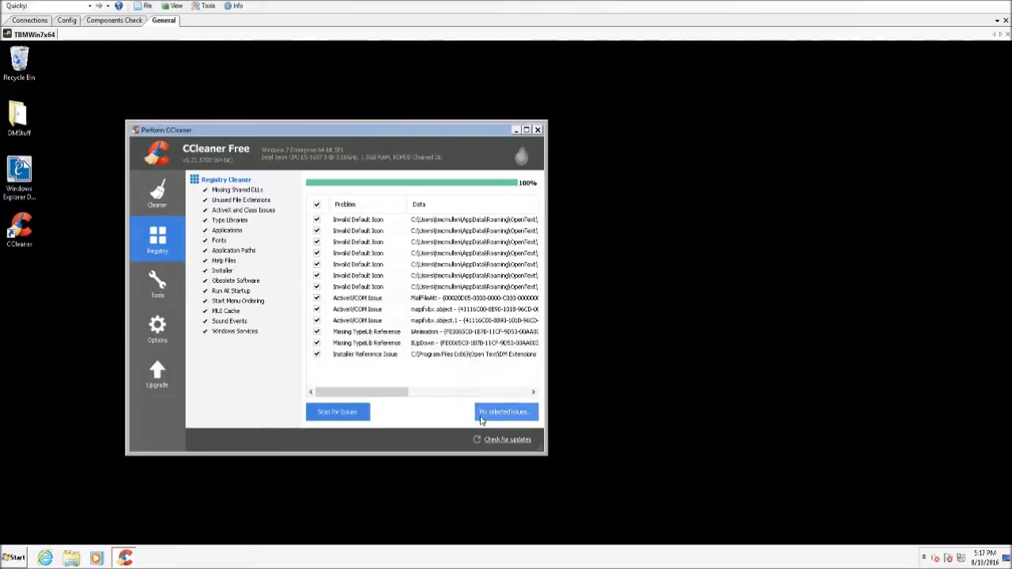
- Fix all selected registry issues without backing up the registry changes, and close the issue dialog
click(498, 412)
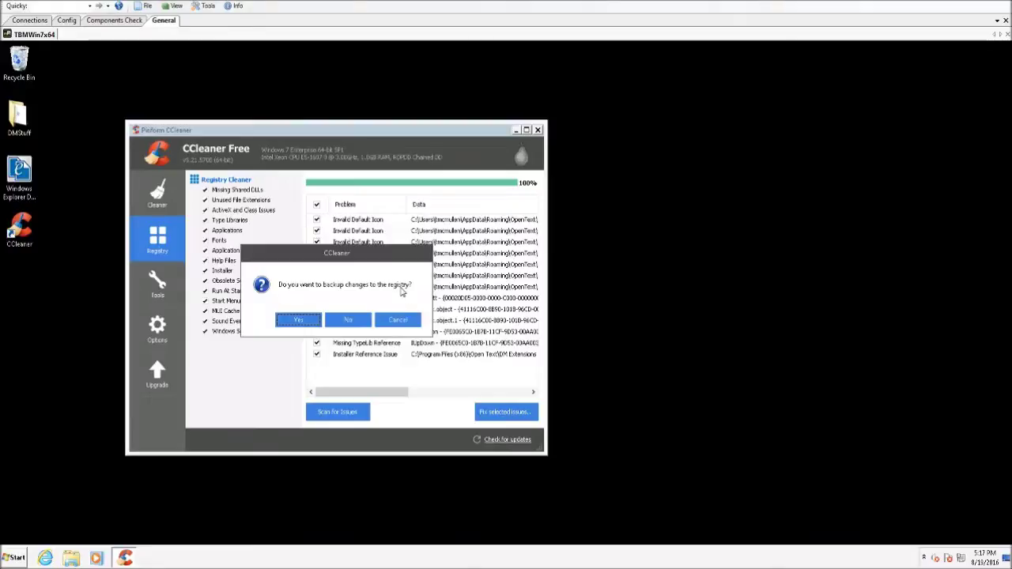
click(352, 322)
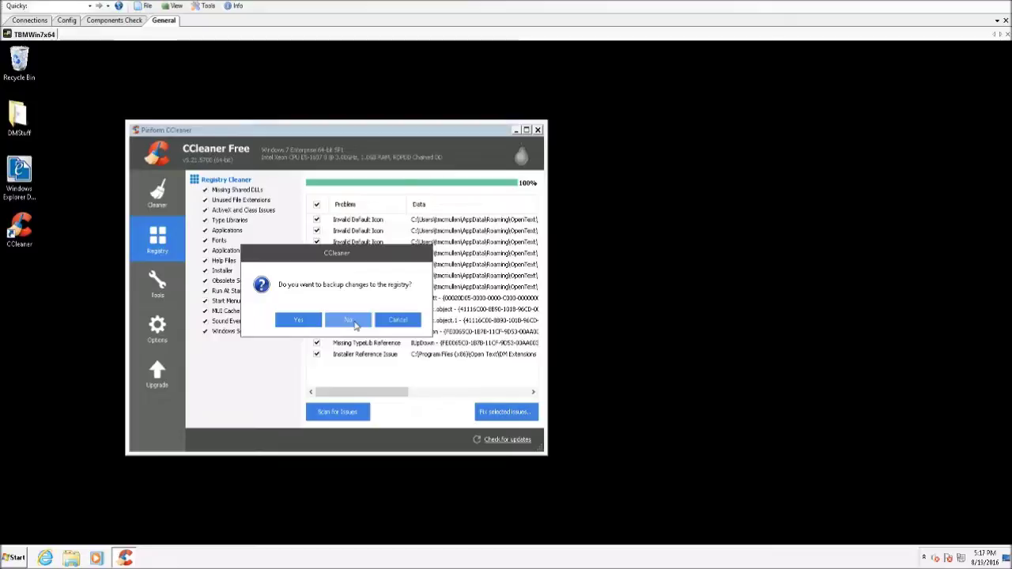
click(355, 325)
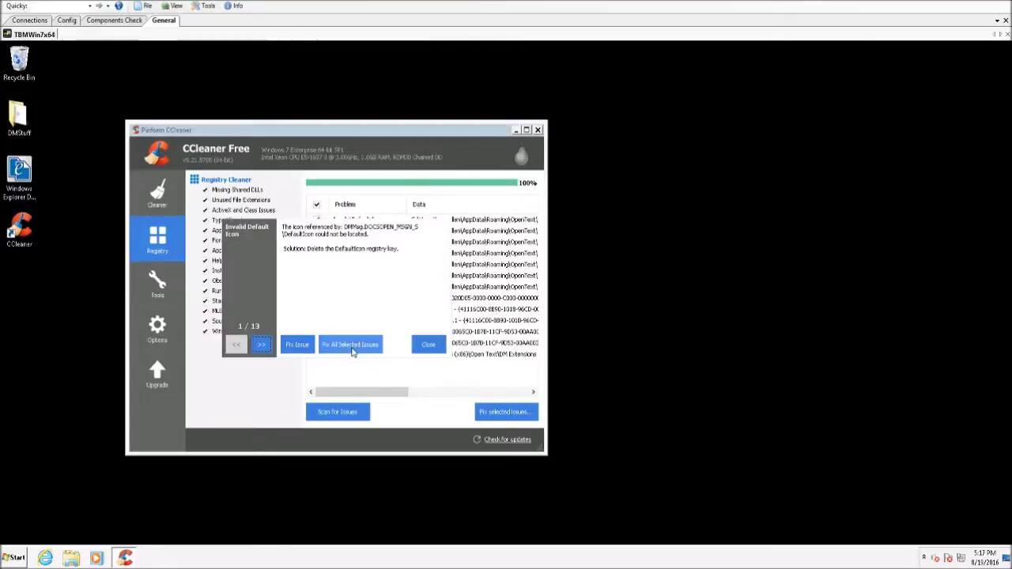
click(353, 348)
click(427, 344)
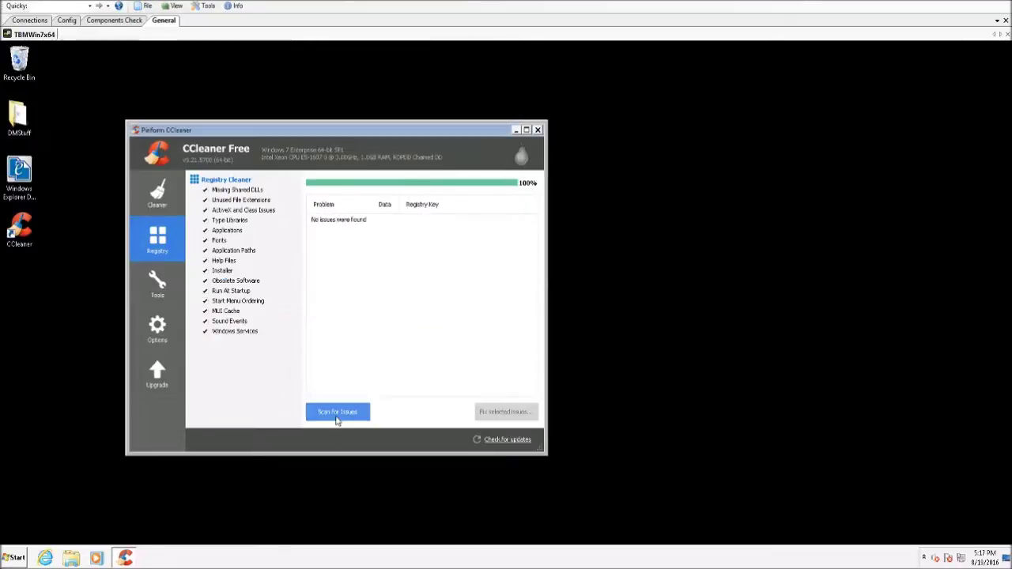
- Scan the registry for remaining issues again and close CCleaner
click(336, 420)
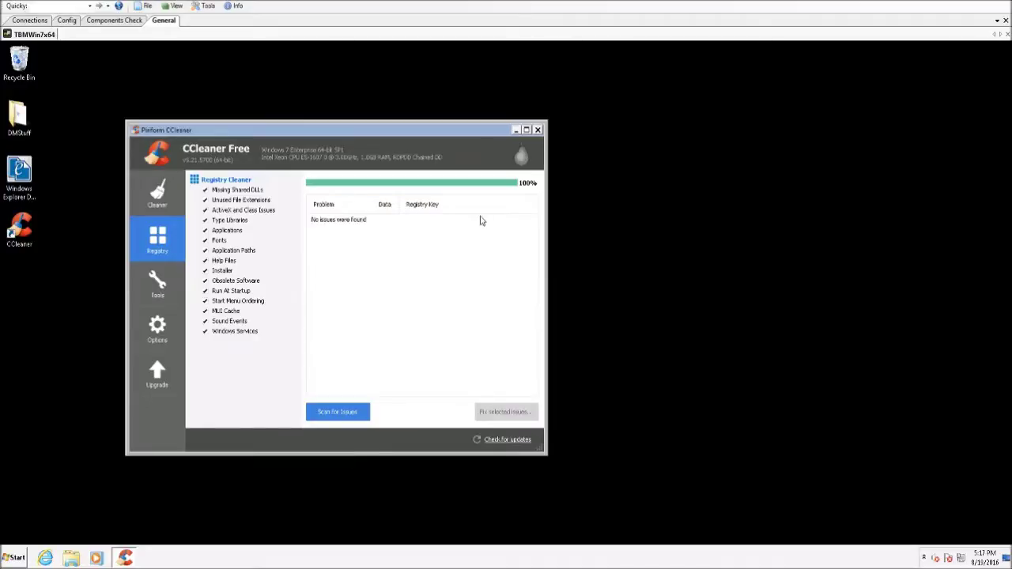
click(538, 130)
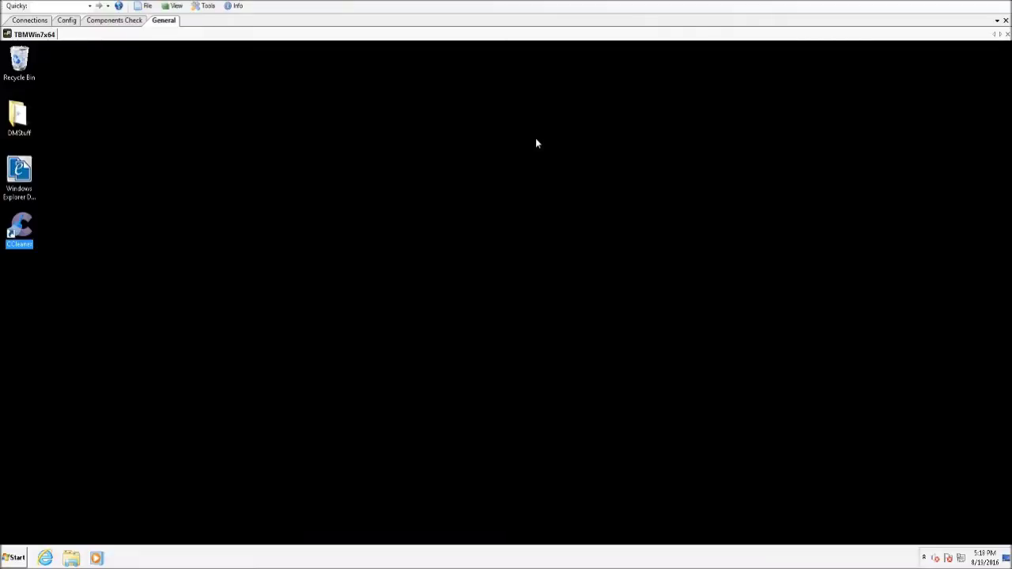
click(13, 558)
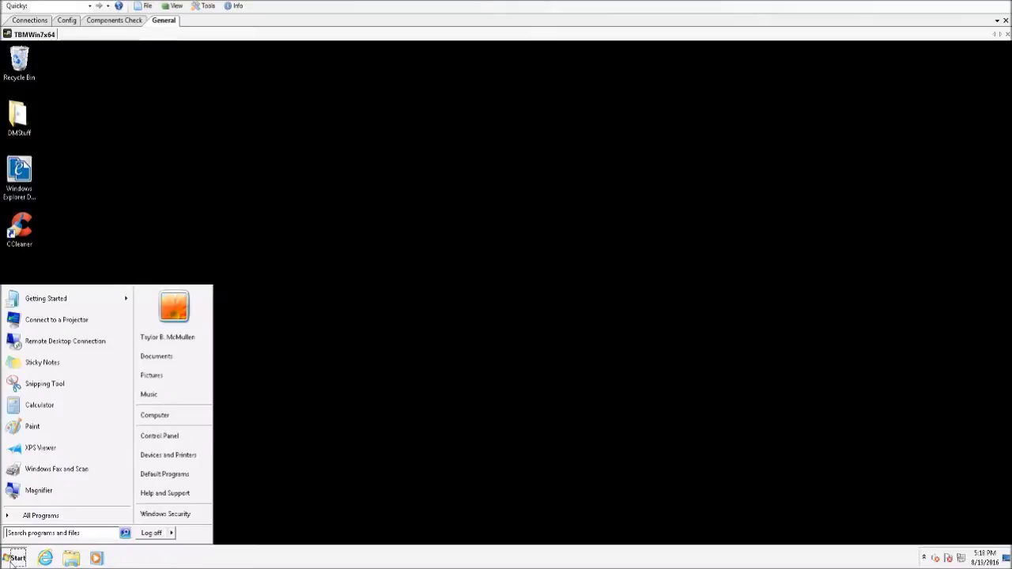
click(14, 558)
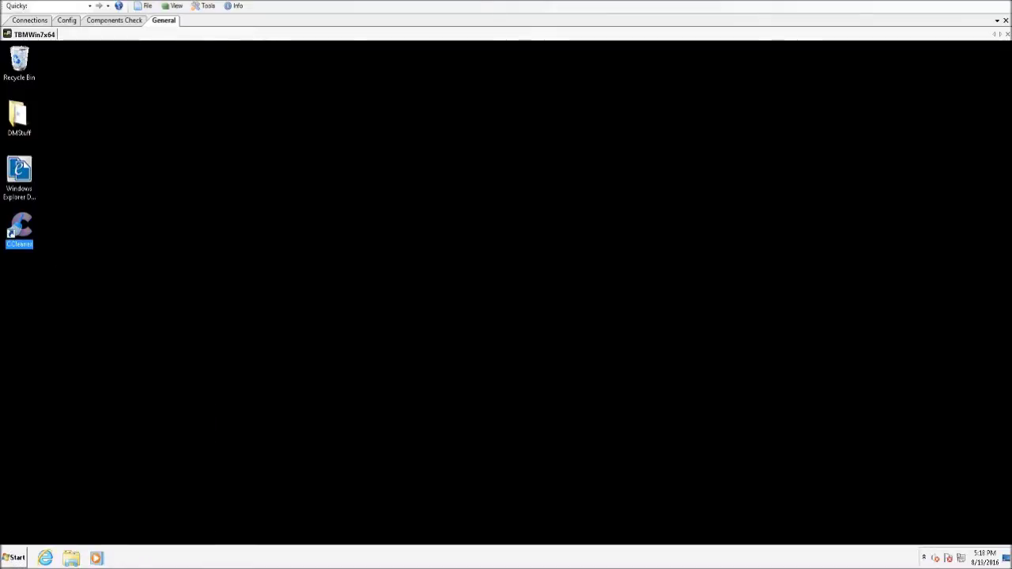